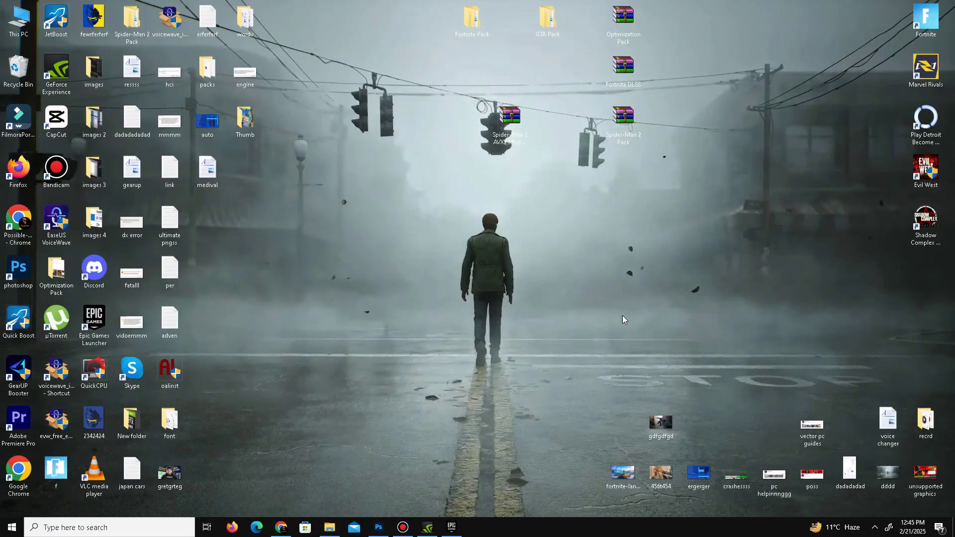
Expand the system-tray chevron to reveal the hidden notification-area icons
left_click(874, 527)
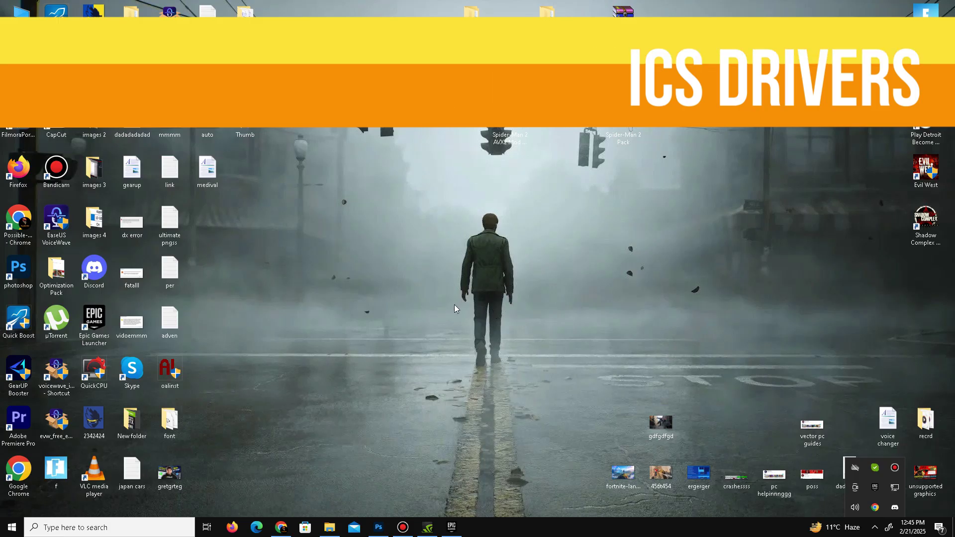
Check for driver updates in GeForce Experience, confirming GeForce 536.23 is current
left_click(428, 527)
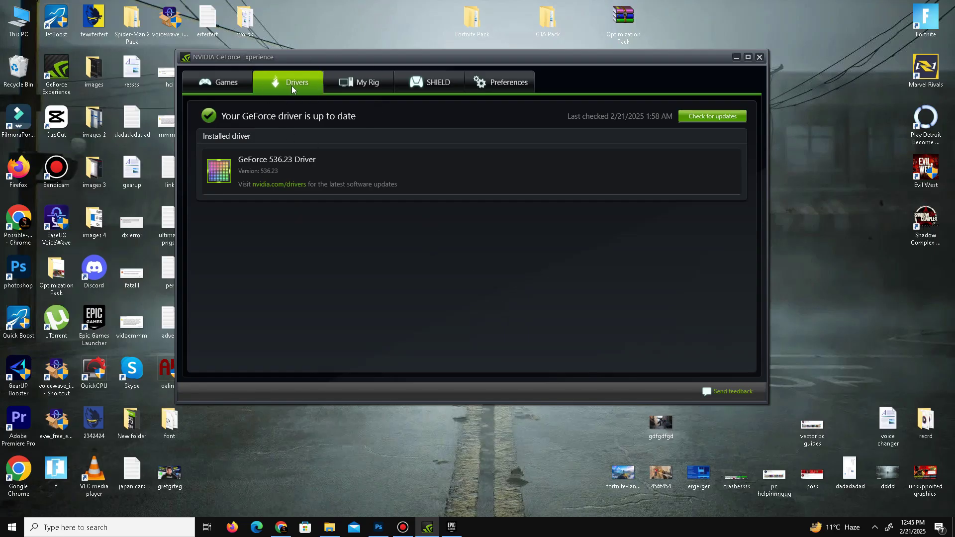
left_click(709, 118)
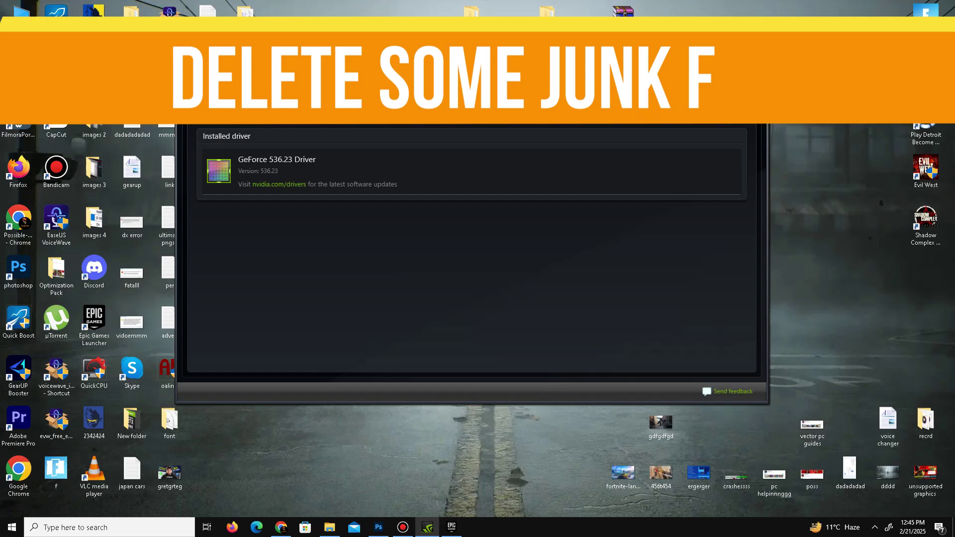
Close GeForce Experience and open the Prefetch folder with all its files selected
key("alt+F4")
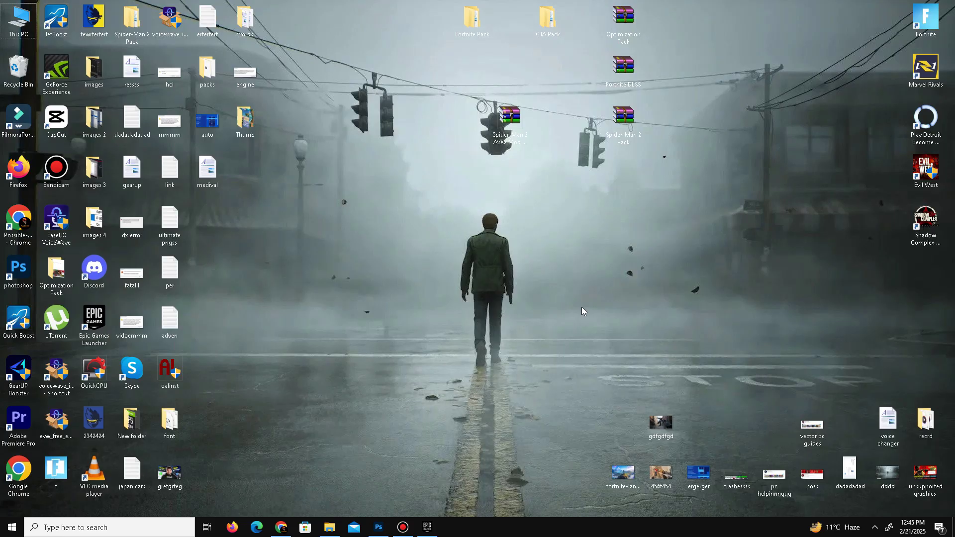
key("super+r")
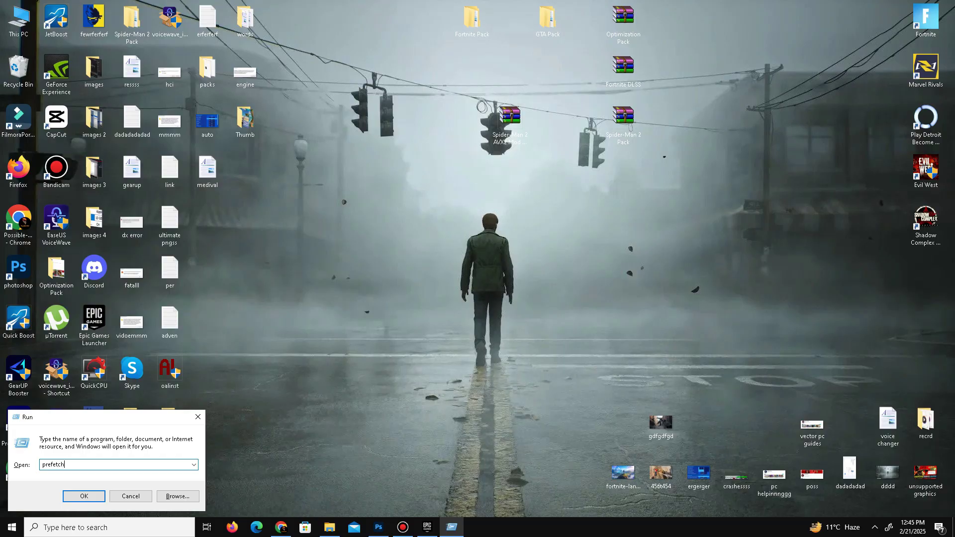
key("Return")
key("Return")
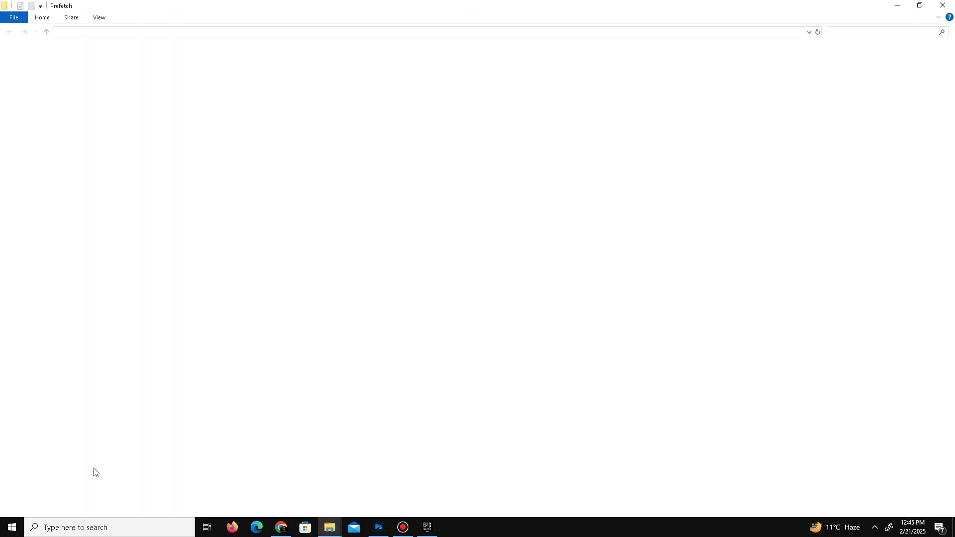
key("ctrl+a")
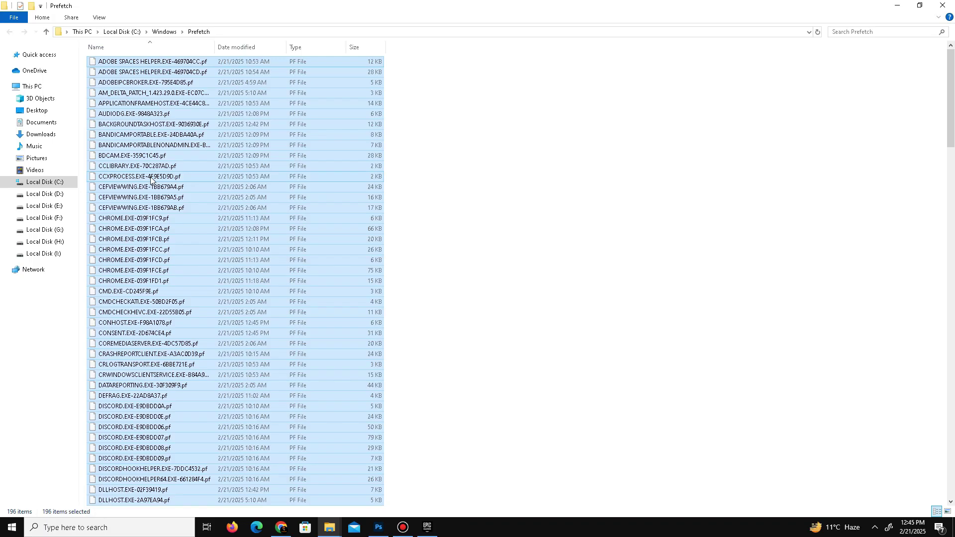
Delete the Prefetch files, skipping all in-use items, and close the folder
right_click(150, 178)
left_click(194, 299)
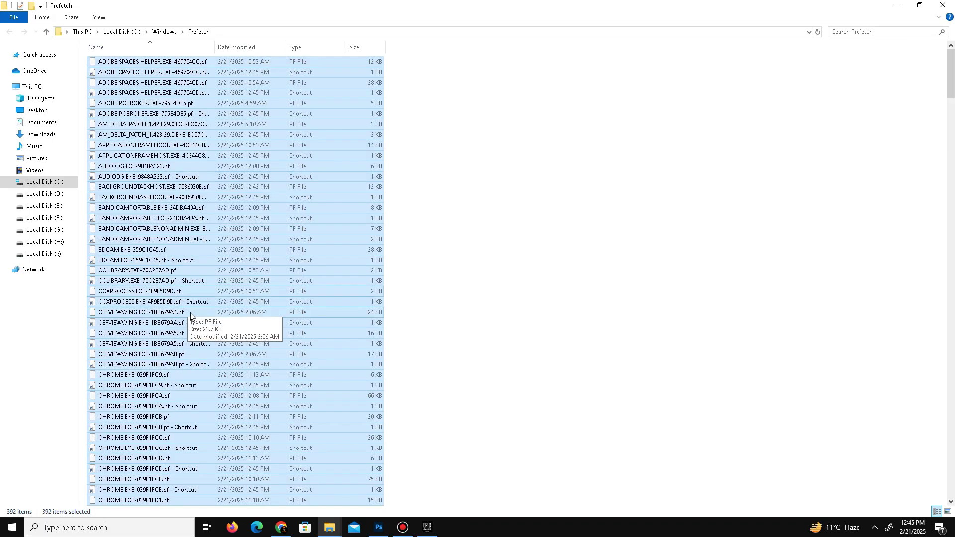
right_click(177, 246)
left_click(248, 374)
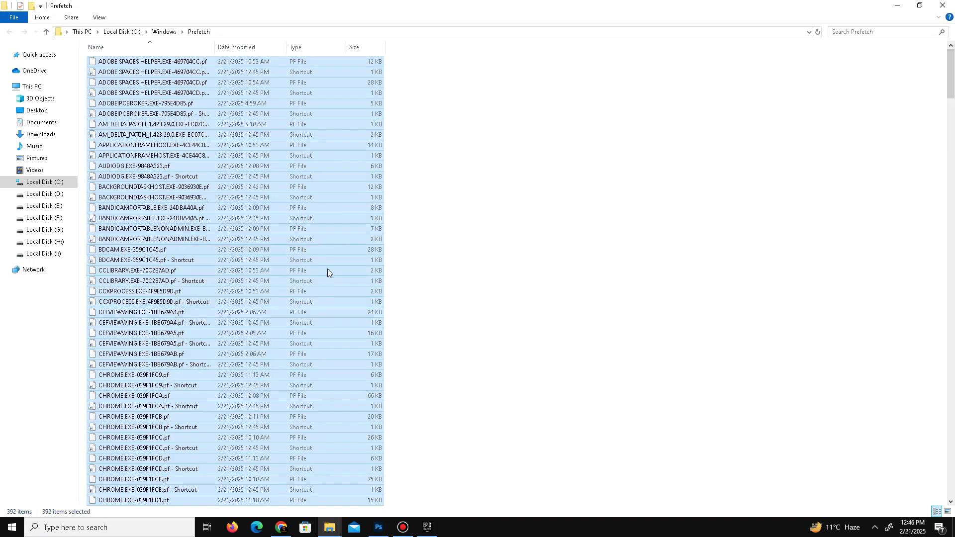
left_click(174, 219)
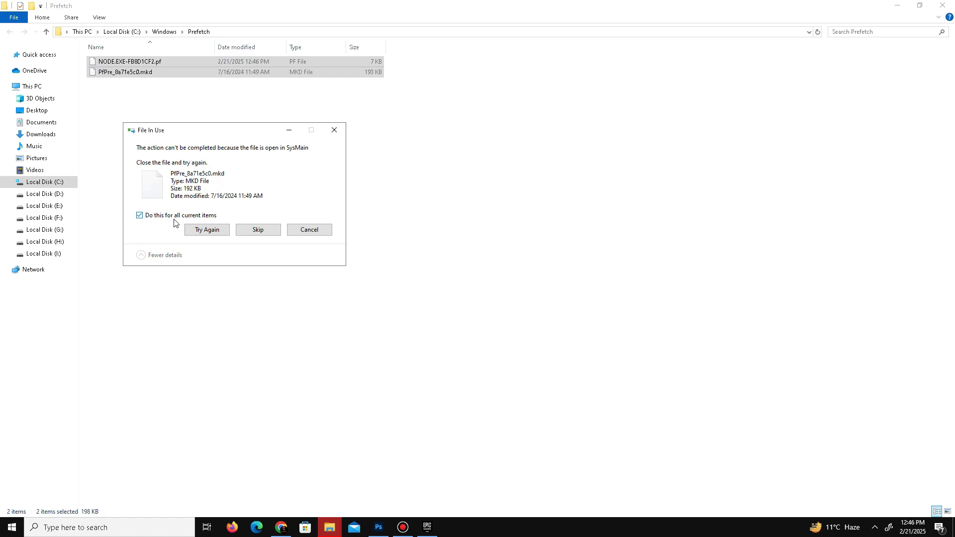
left_click(258, 229)
left_click(942, 5)
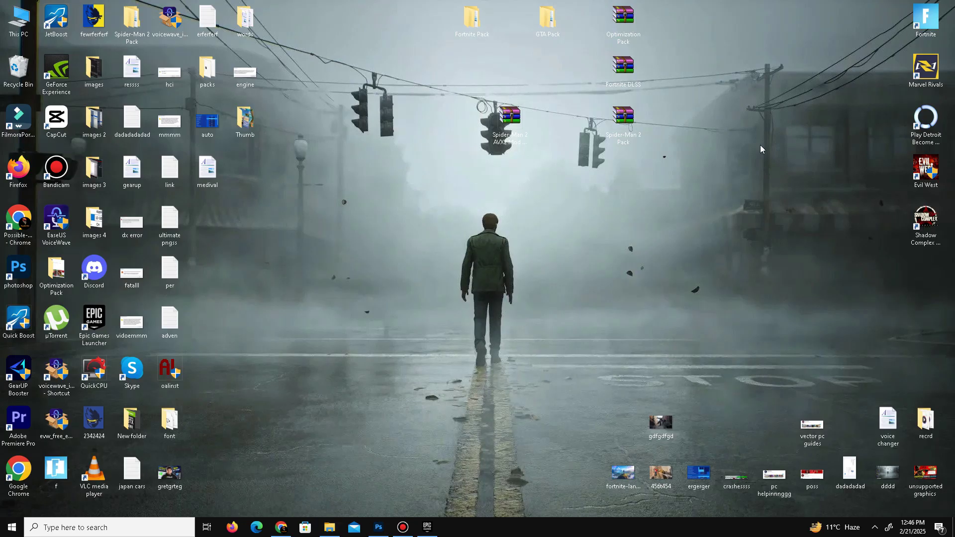
Recycle everything in %temp%, skipping in-use and missing items, then close the window
key("super+r")
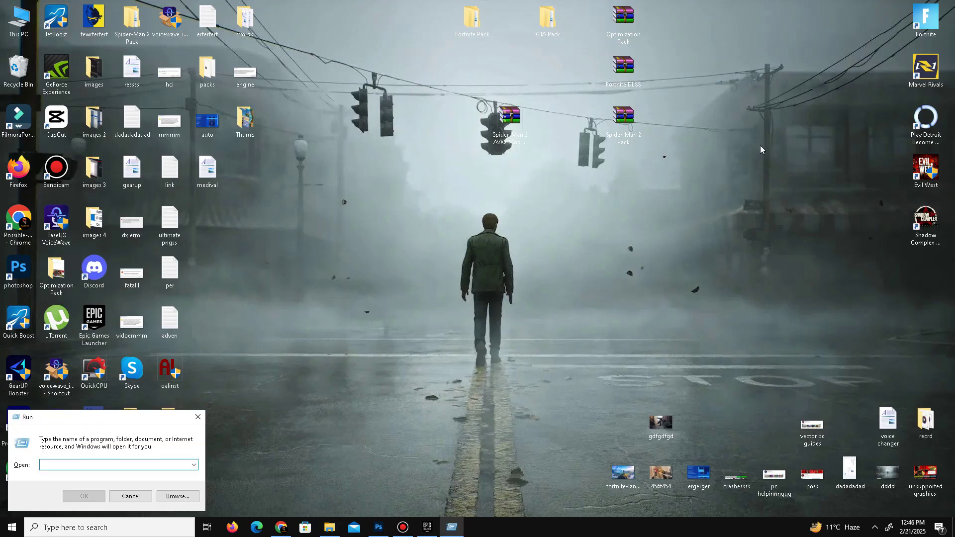
type("%")
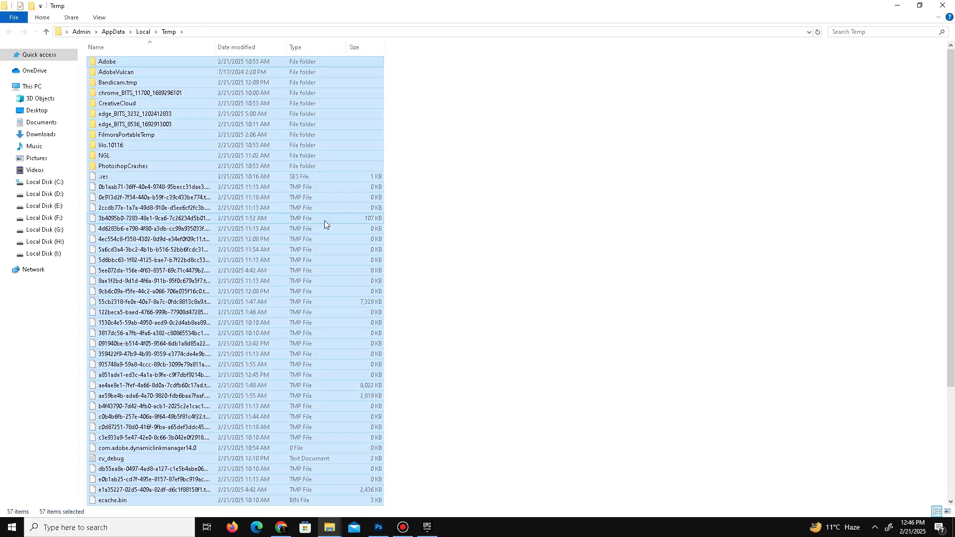
right_click(103, 198)
left_click(128, 339)
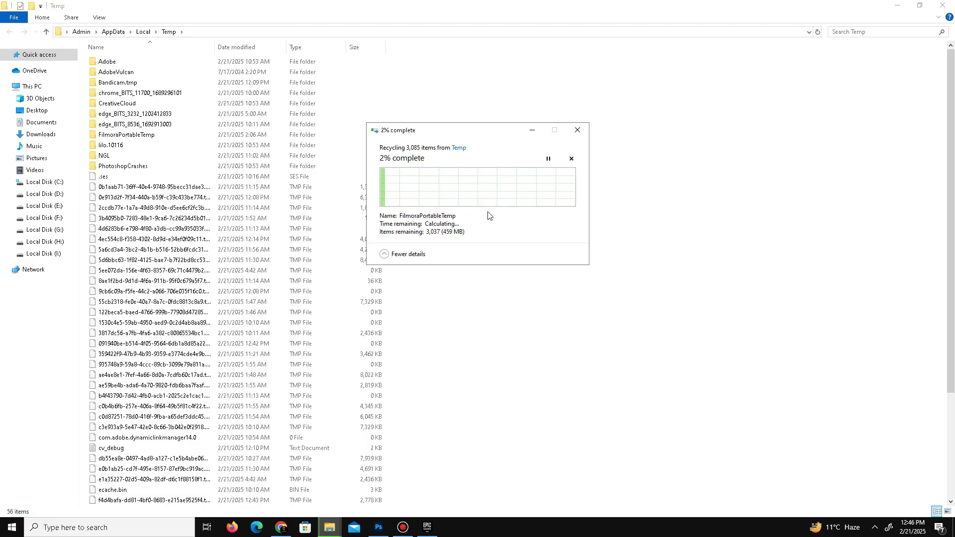
left_click(500, 231)
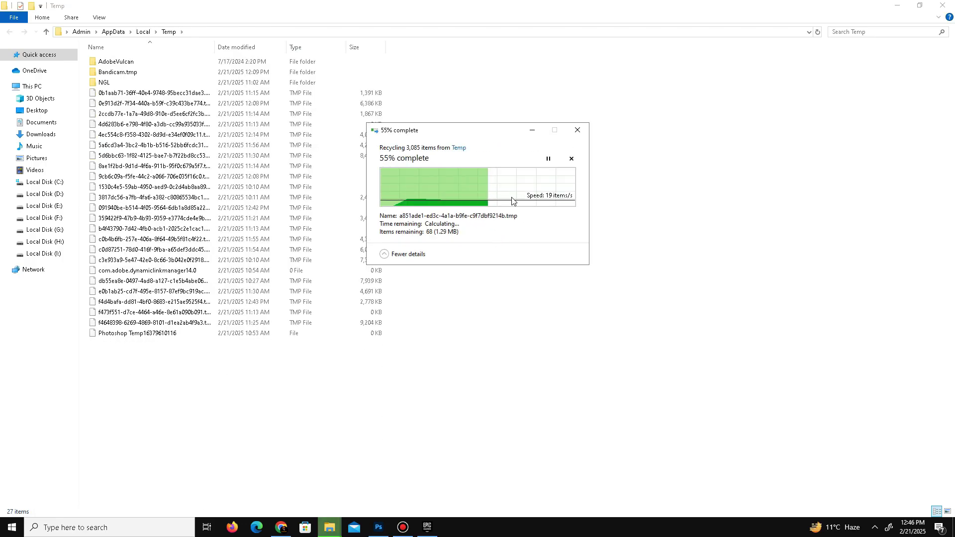
left_click(500, 238)
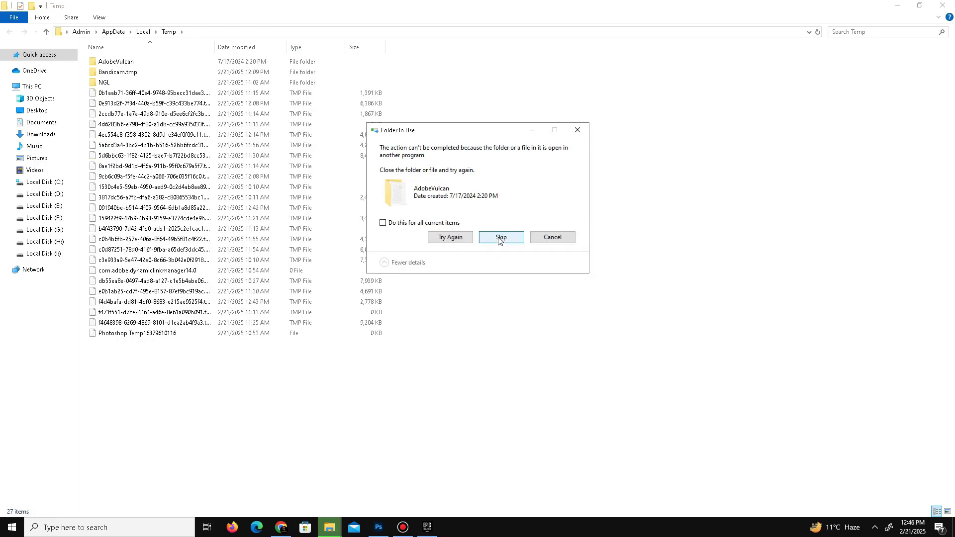
left_click(444, 222)
left_click(522, 238)
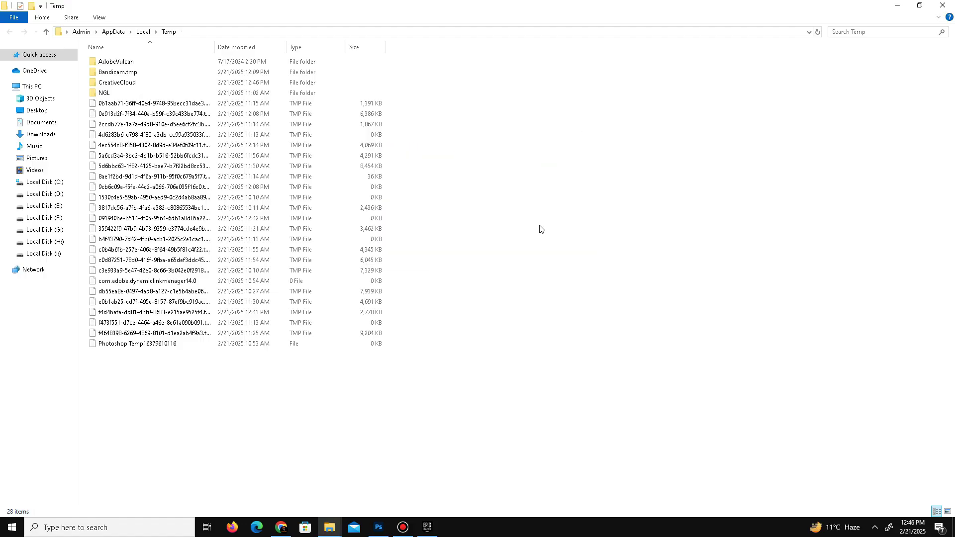
left_click(942, 5)
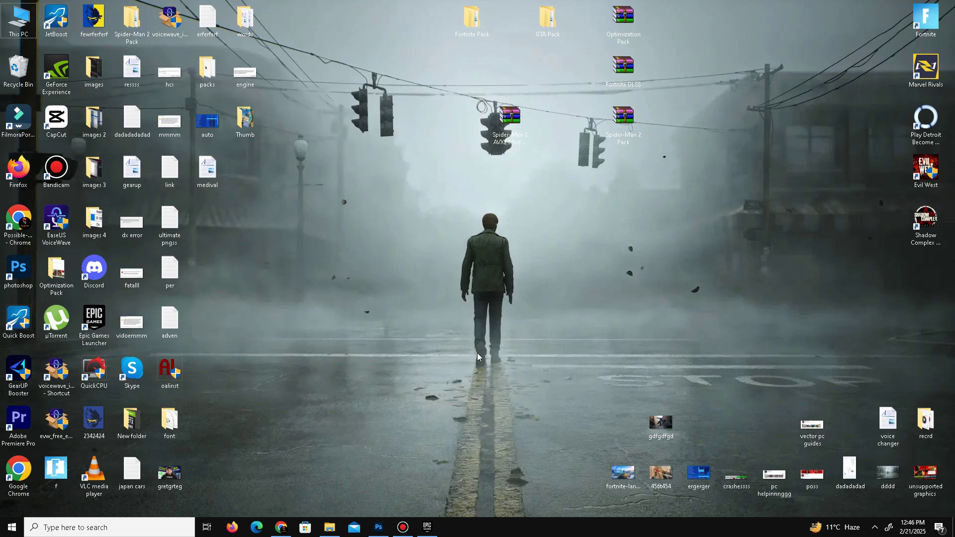
Delete all five items in the Windows Temp folder and close it
key("super+r")
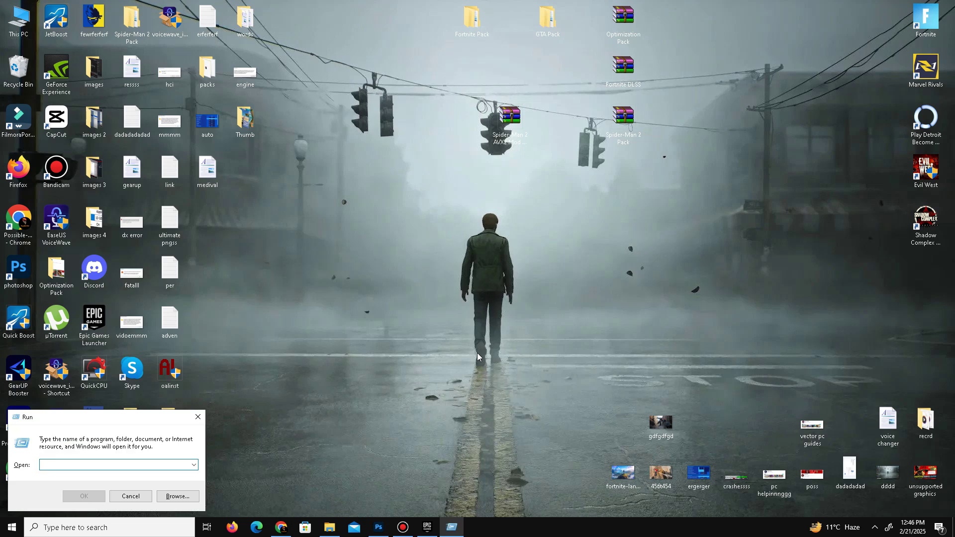
type("t")
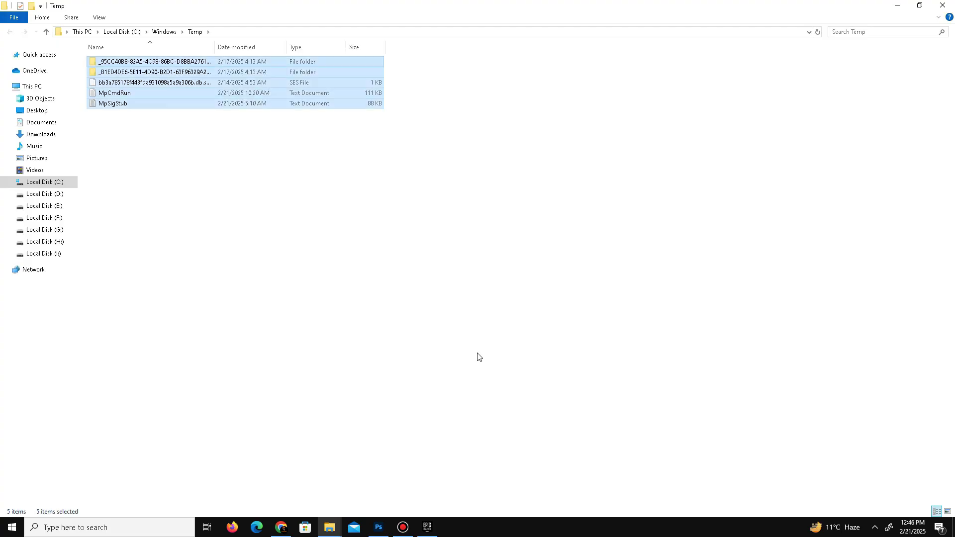
key("Delete")
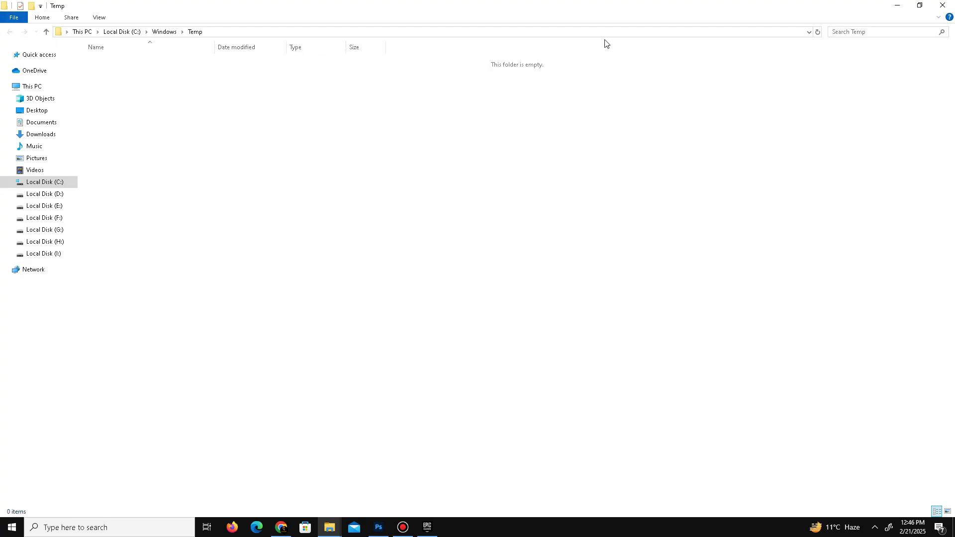
left_click(942, 5)
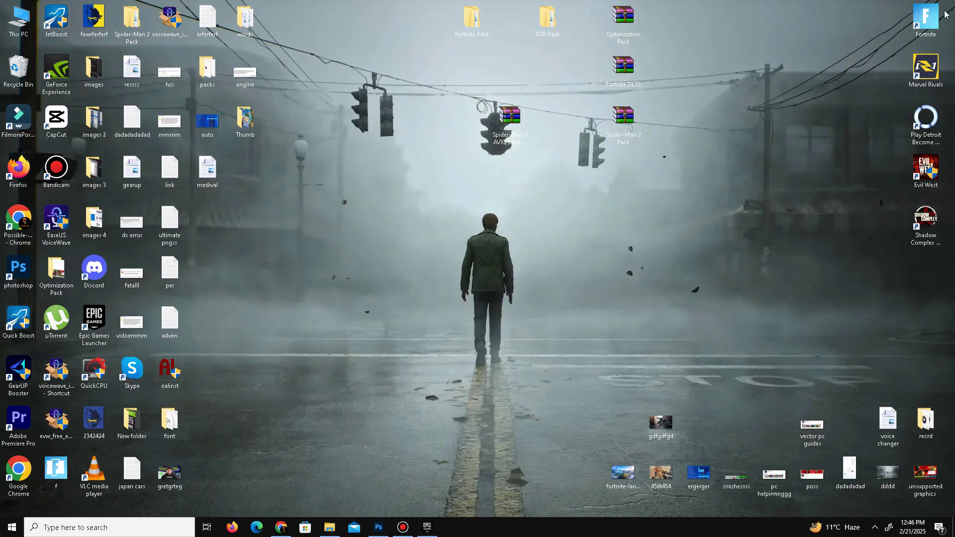
Permanently delete all 3,522 items in the Recycle Bin
right_click(11, 73)
left_click(83, 85)
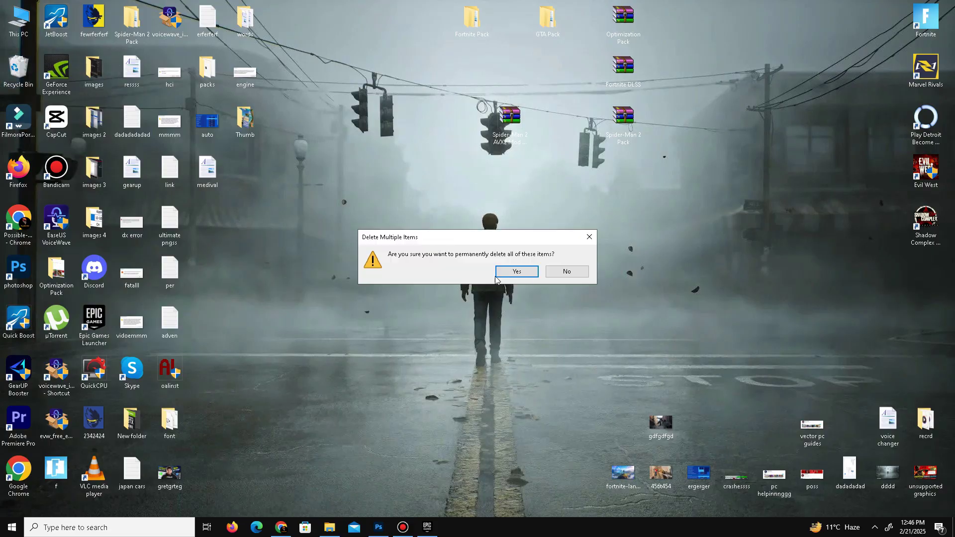
left_click(525, 271)
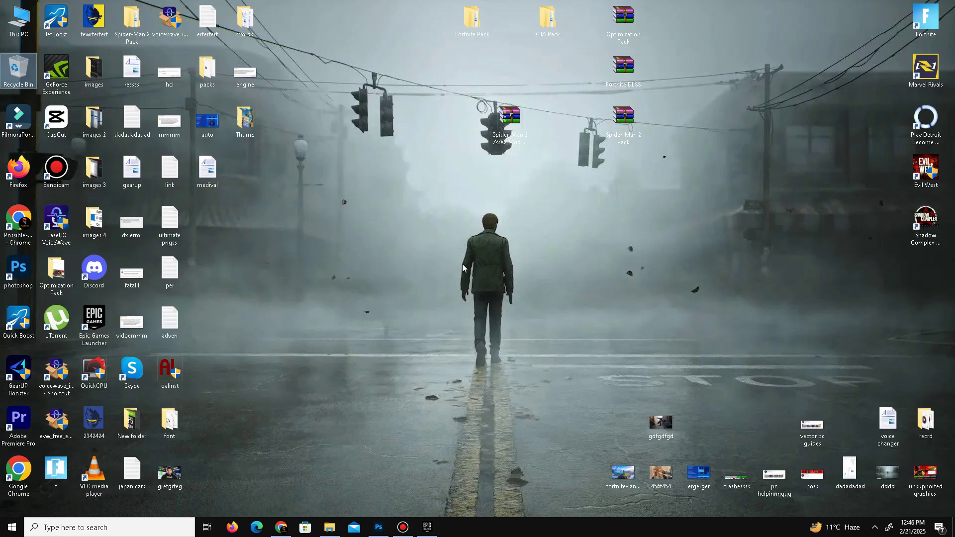
Launch the Settings app by searching 'sett' in Windows Search
left_click(76, 531)
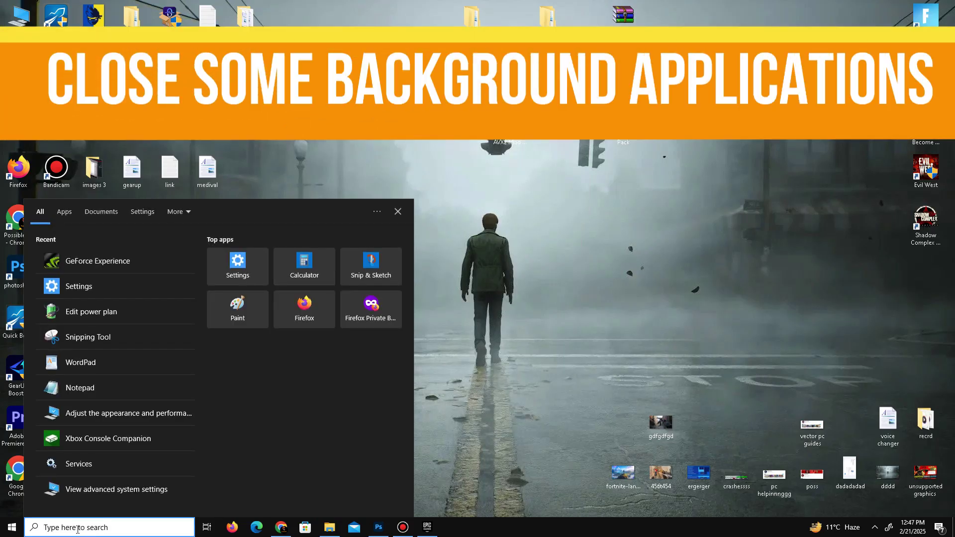
type("sett")
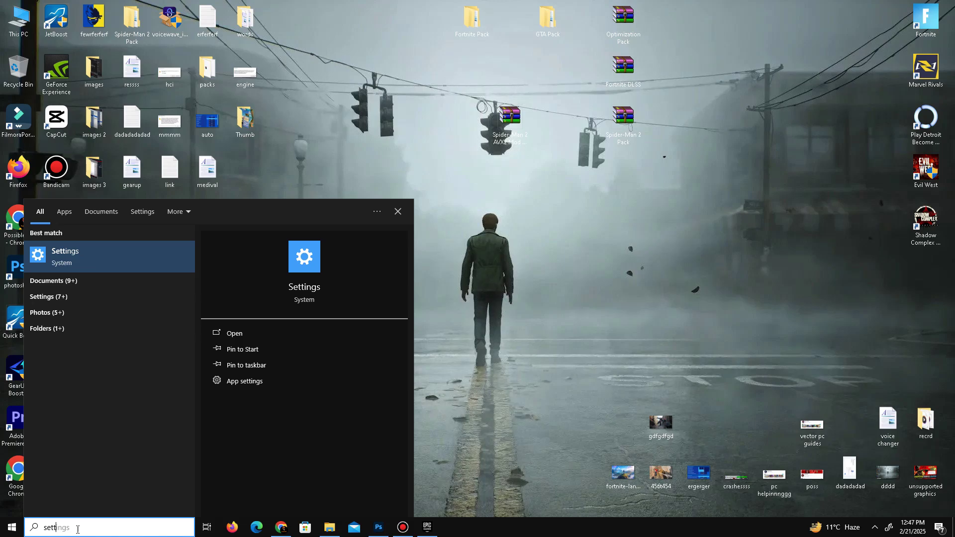
left_click(151, 258)
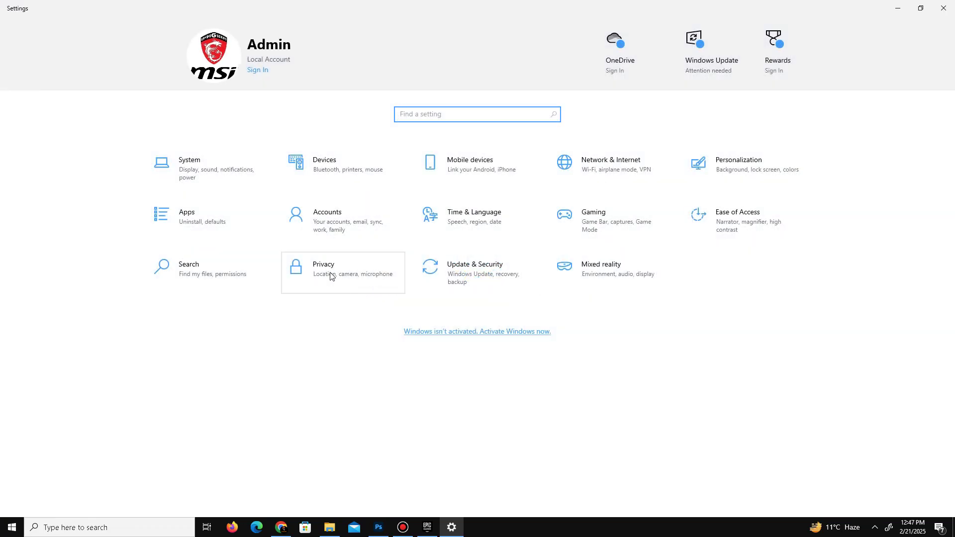
Go to Privacy > Background apps and verify every app is blocked
left_click(330, 276)
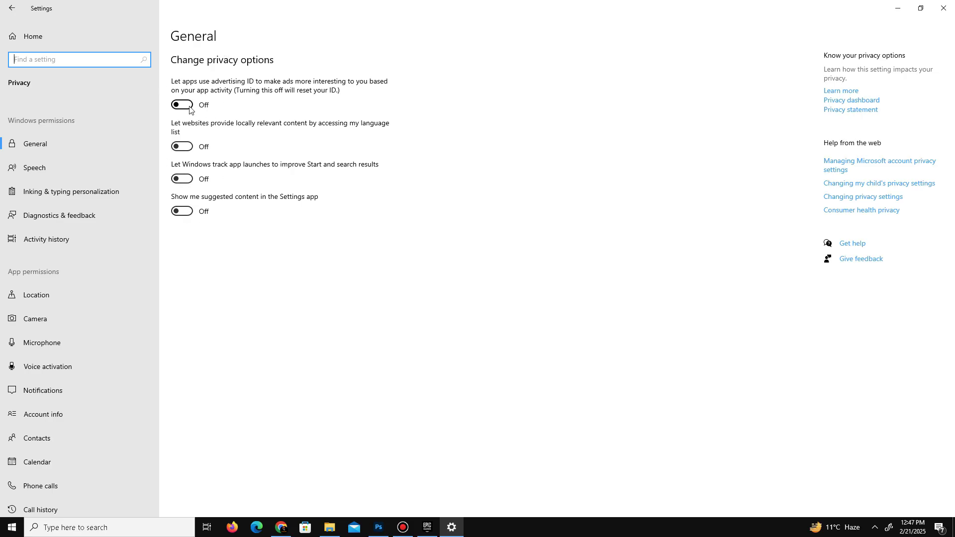
scroll(100, 252, "down", 4)
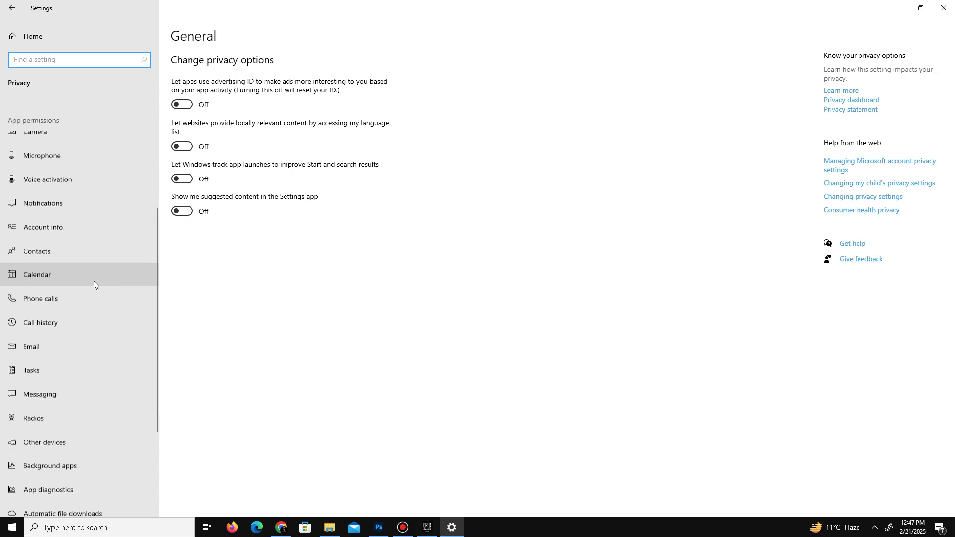
scroll(93, 281, "down", 3)
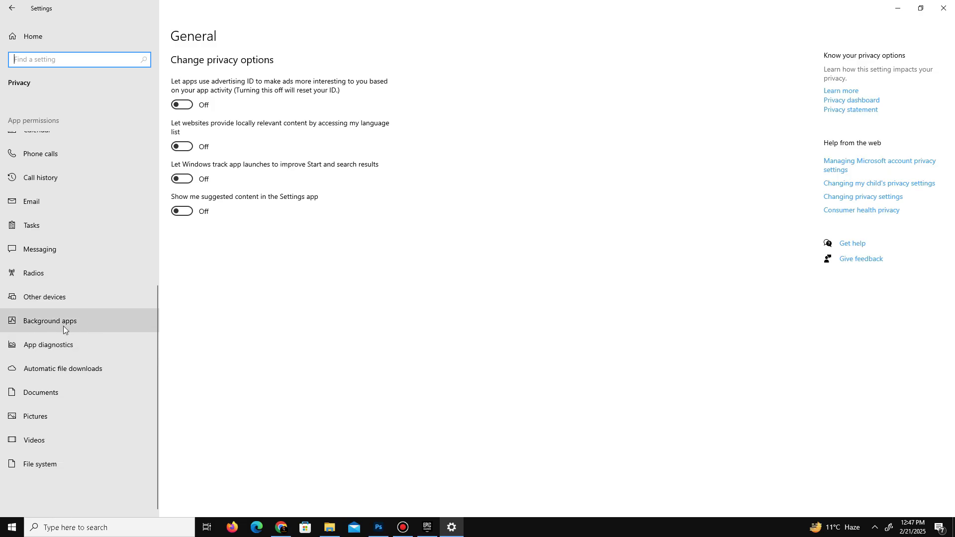
left_click(84, 324)
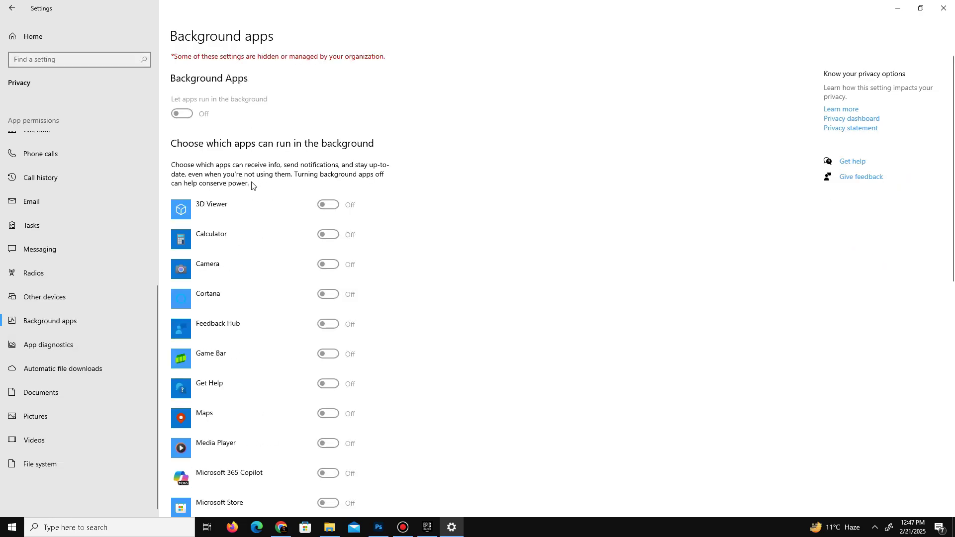
scroll(319, 234, "down", 10)
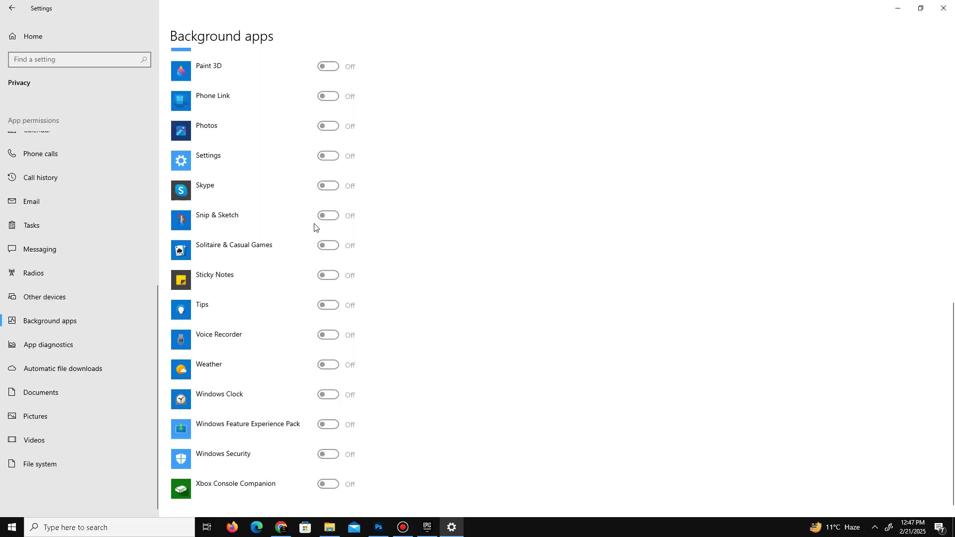
scroll(315, 226, "up", 10)
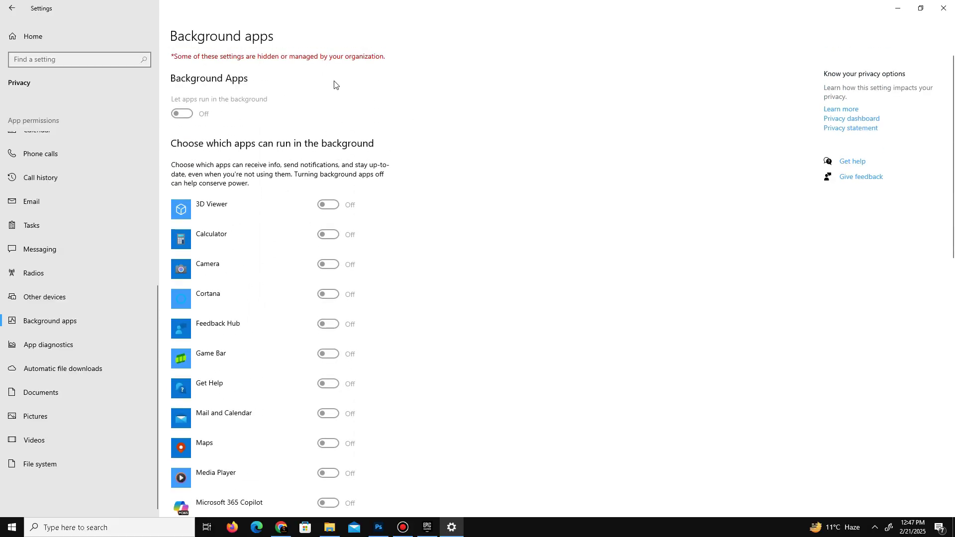
Go from Settings home to Gaming > Game Mode, where Game Mode is on
left_click(14, 8)
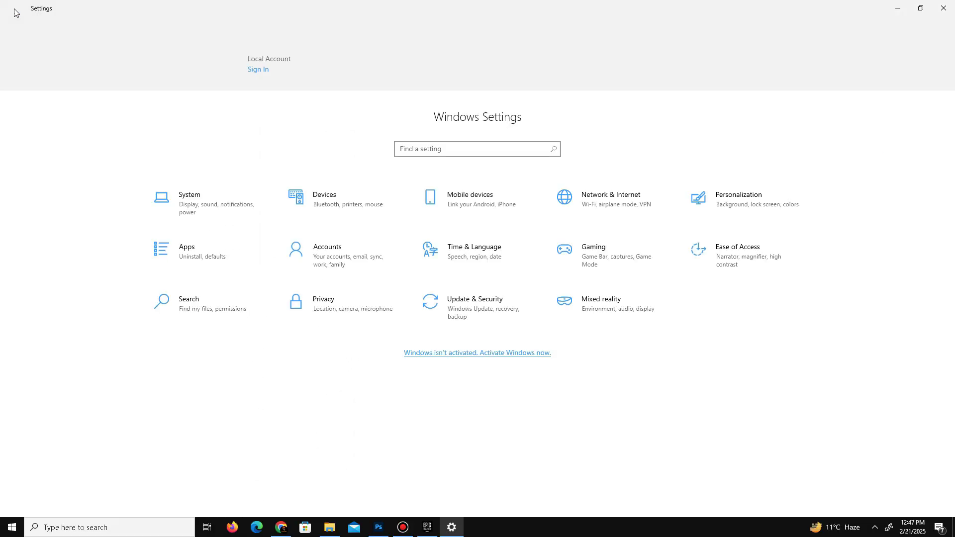
left_click(620, 226)
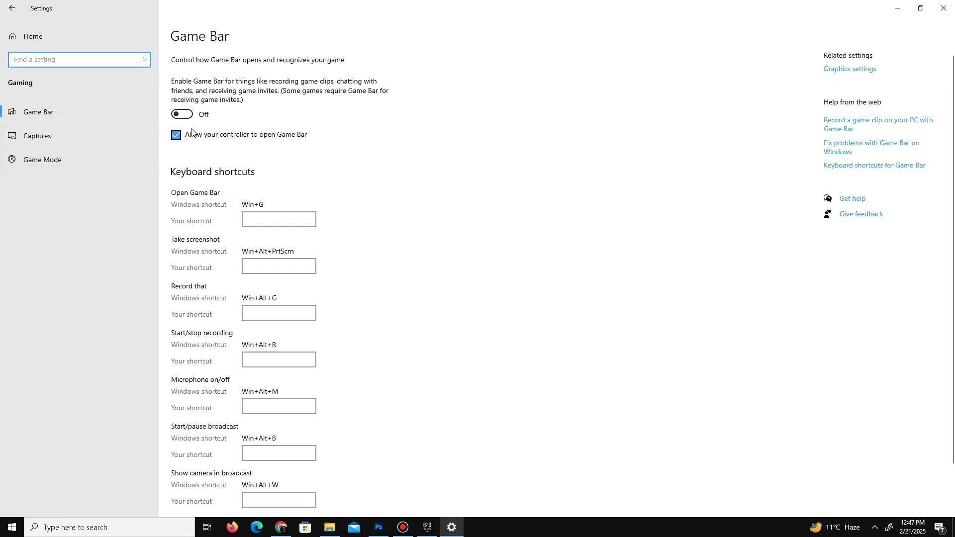
left_click(59, 135)
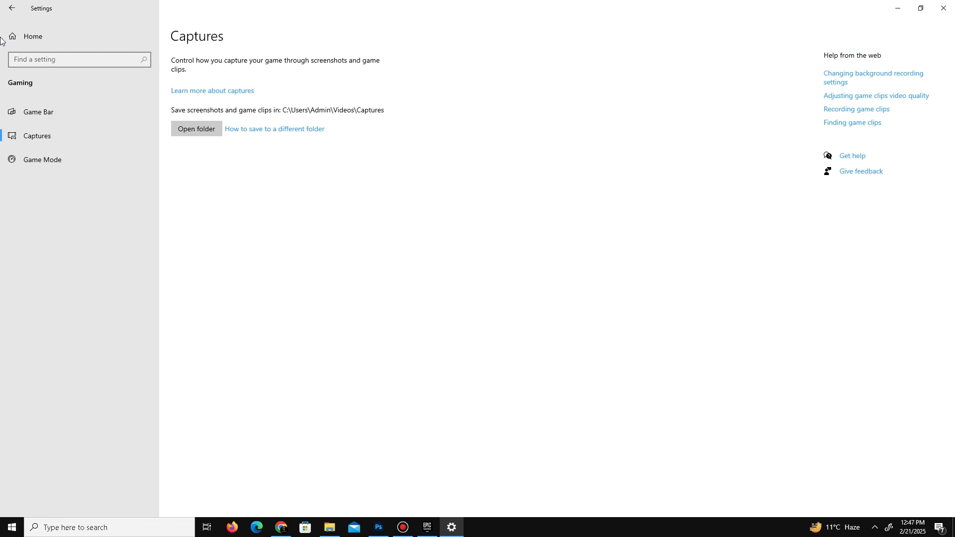
left_click(12, 8)
left_click(609, 227)
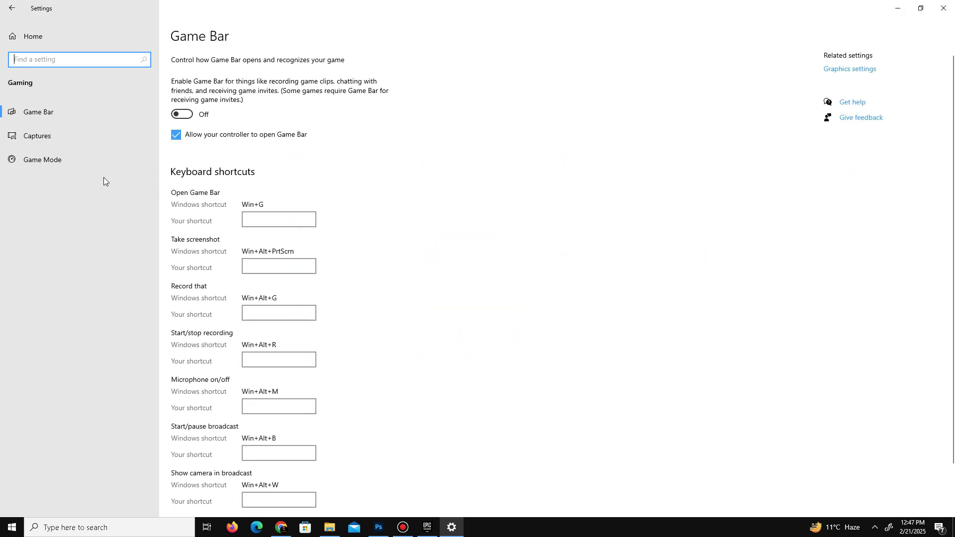
left_click(79, 163)
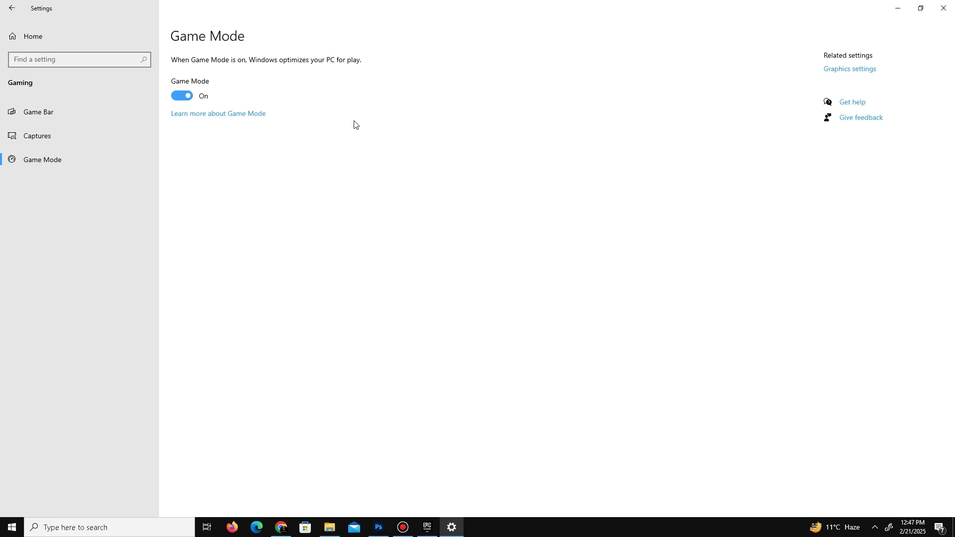
Save a High performance graphics preference for FortniteClient-Win64-Shipping.exe
left_click(848, 73)
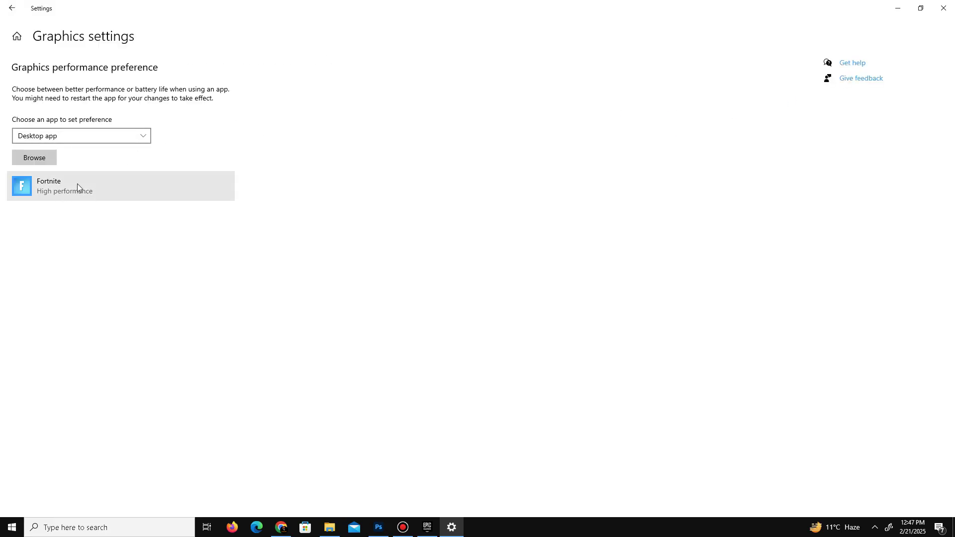
left_click(35, 163)
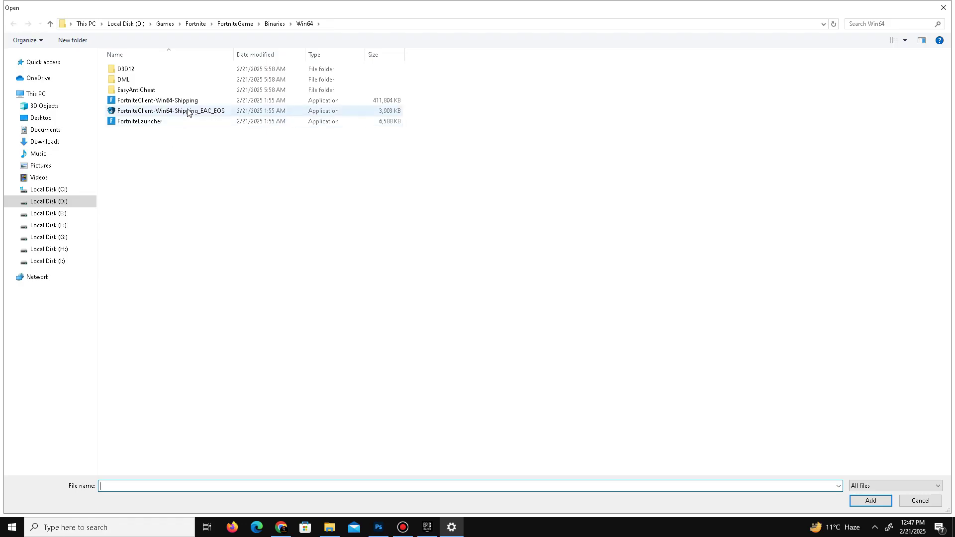
double_click(184, 100)
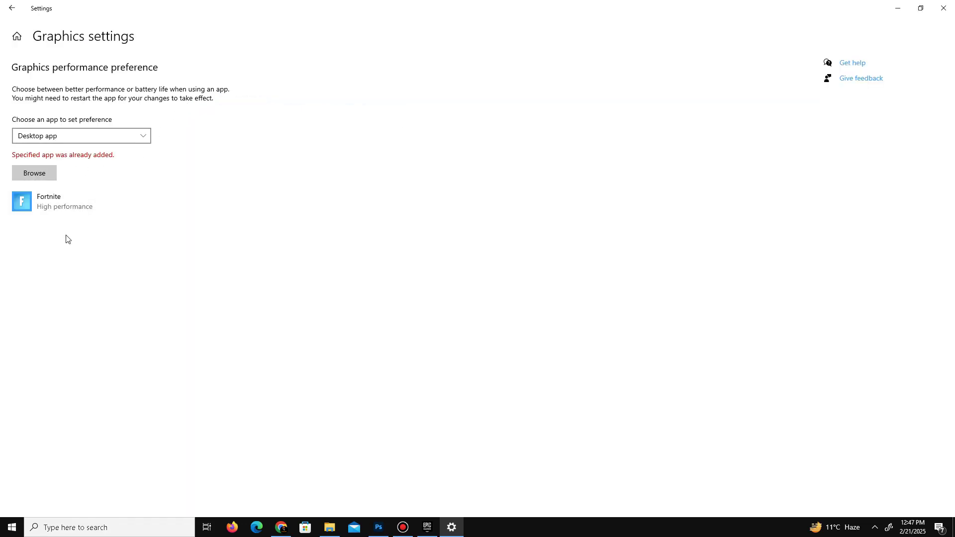
left_click(66, 209)
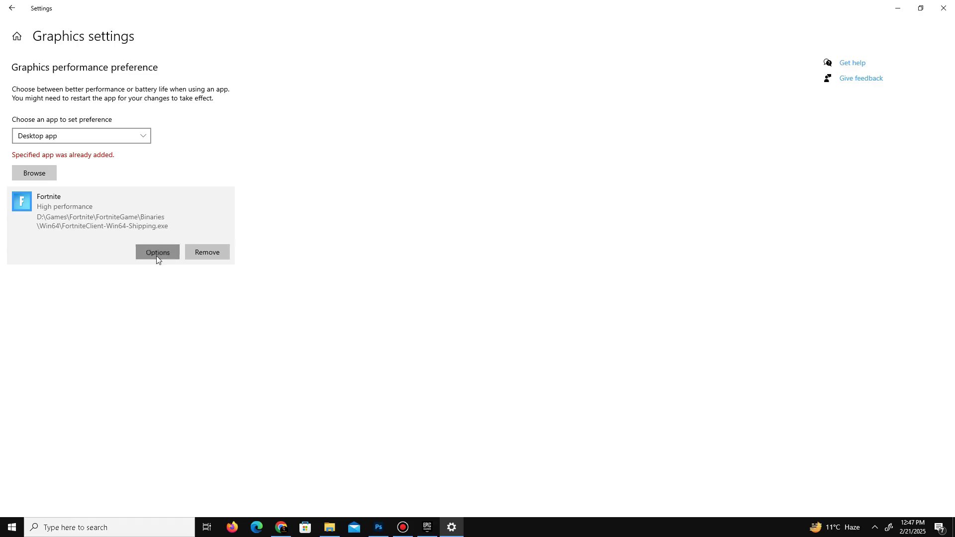
left_click(156, 254)
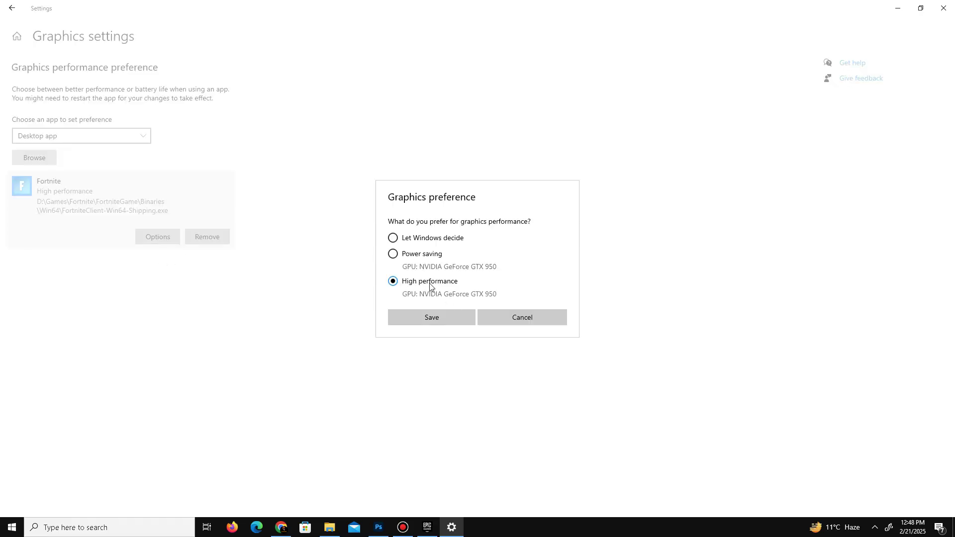
left_click(432, 319)
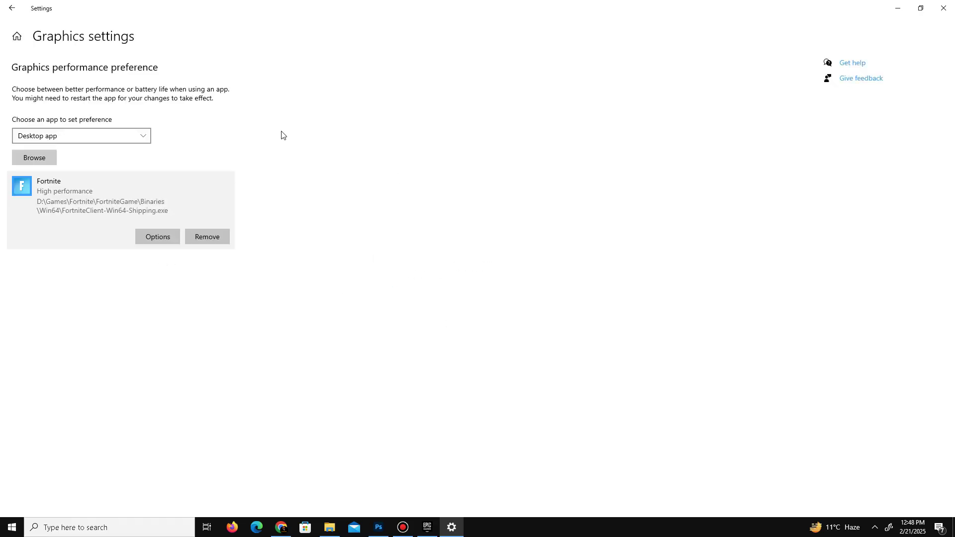
left_click(11, 7)
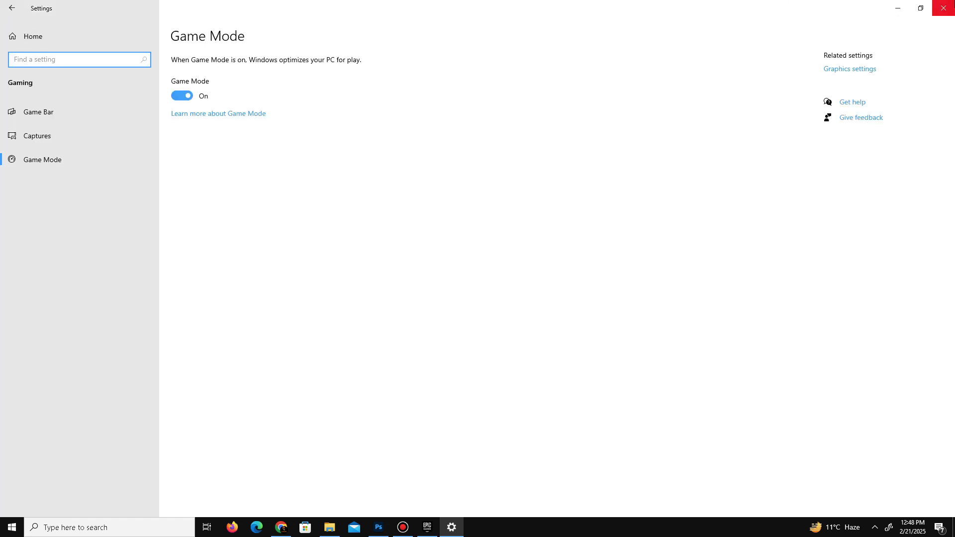
Close Settings, open Task Manager from the taskbar, and sort processes by CPU
left_click(943, 8)
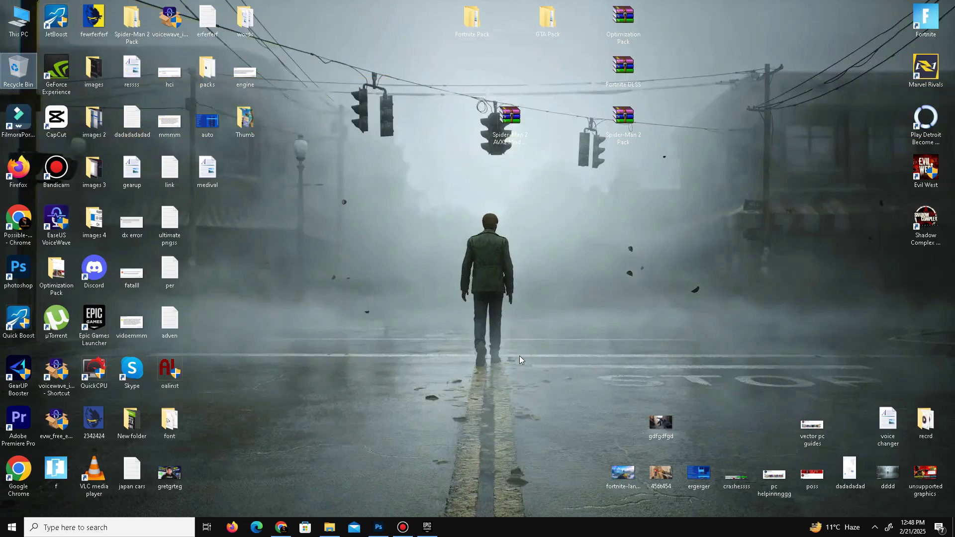
right_click(588, 528)
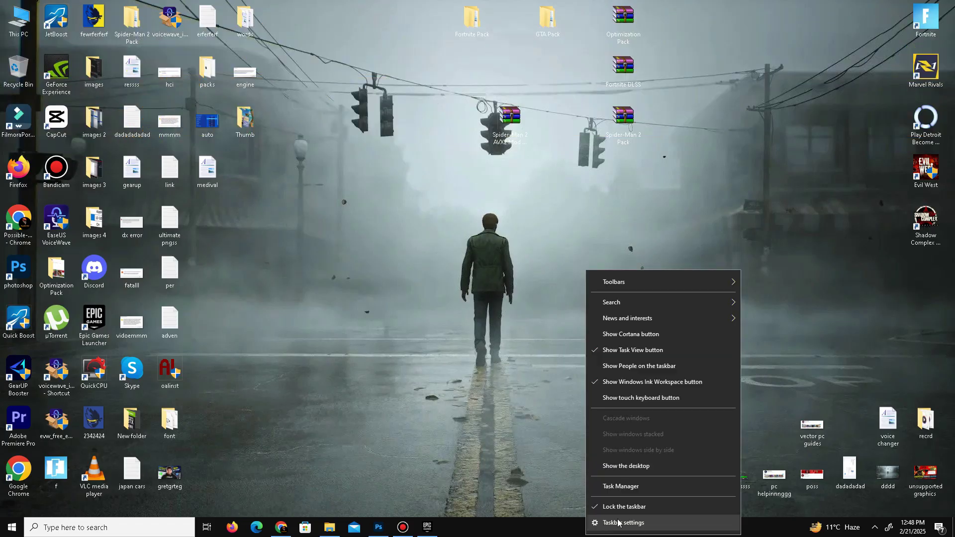
left_click(654, 486)
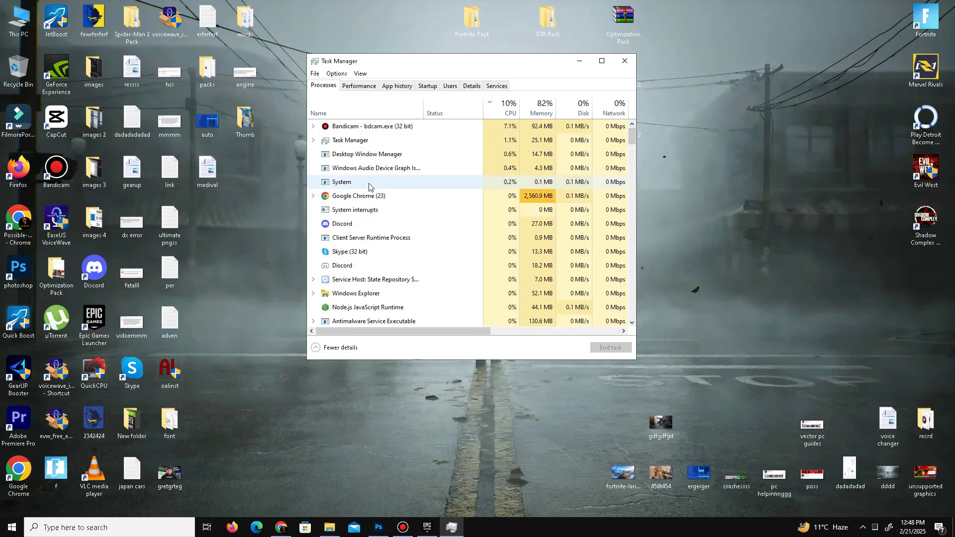
scroll(369, 228, "down", 1)
scroll(378, 199, "up", 1)
right_click(374, 127)
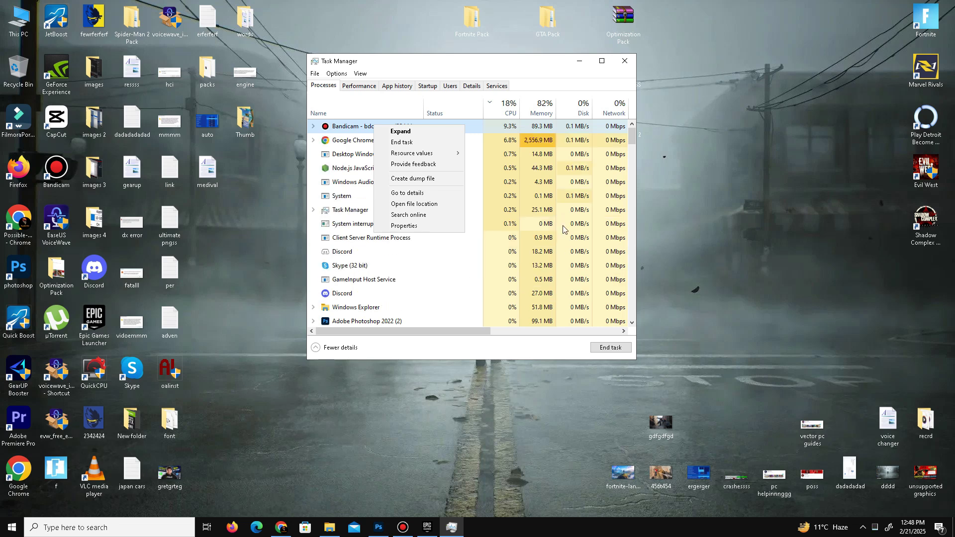
left_click(526, 89)
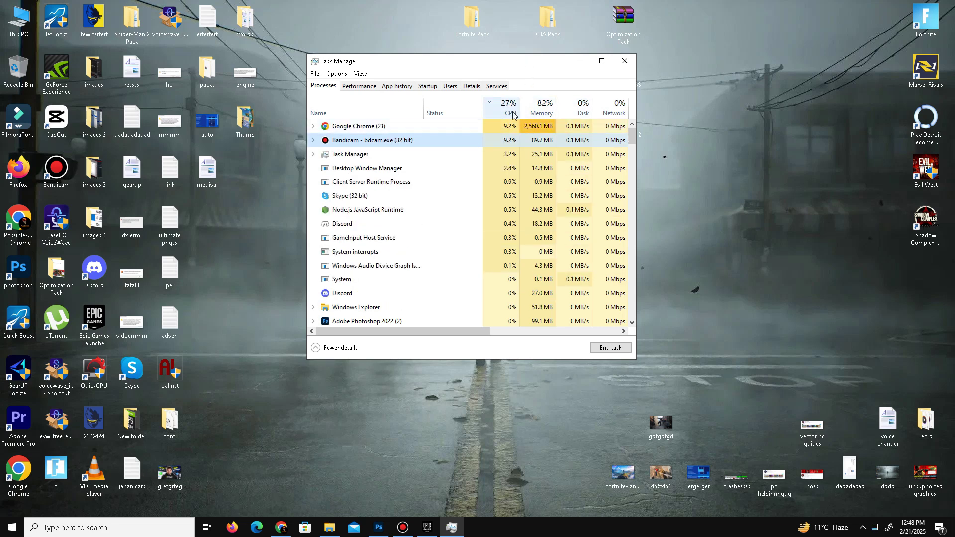
Close Task Manager, leaving the Windows 10 desktop clear of open windows
left_click(625, 61)
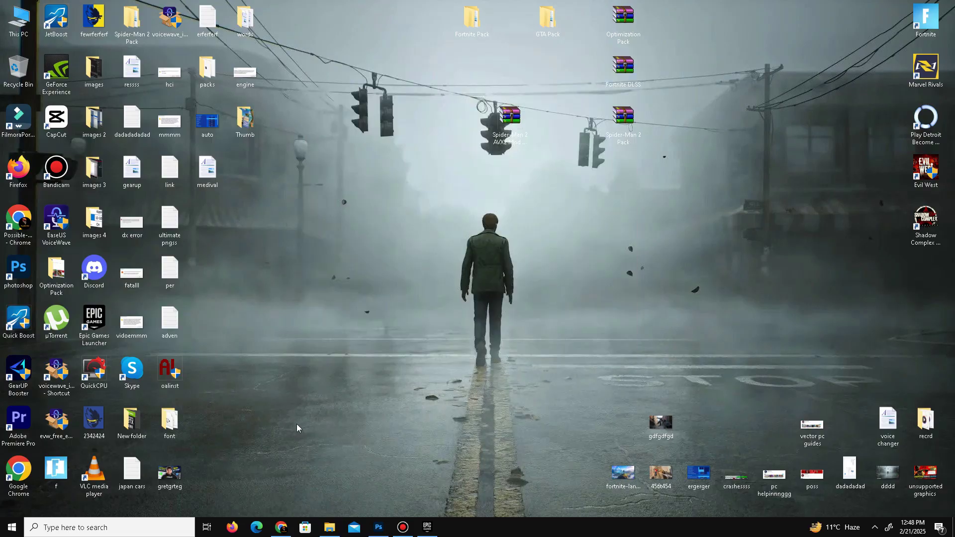